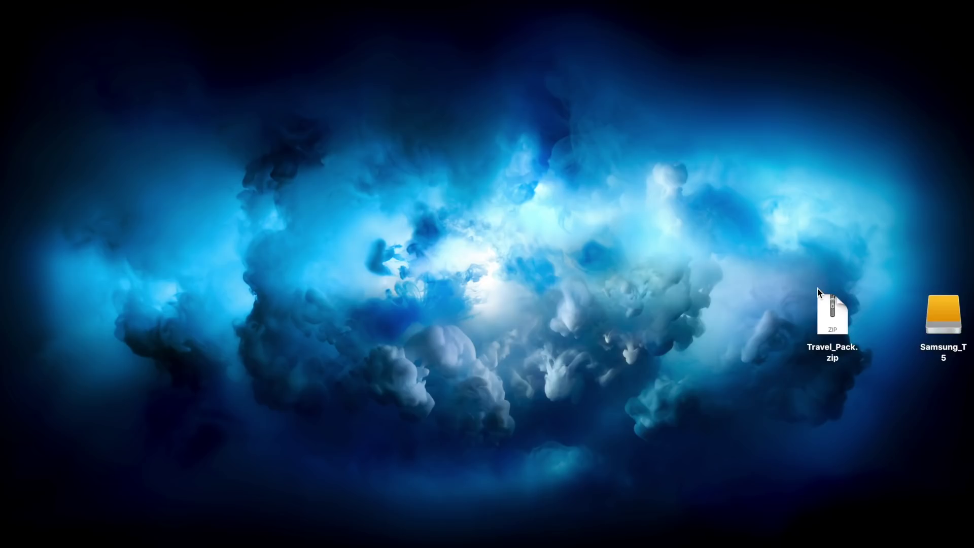
# Unpack Travel_Pack.zip and open its Travel Pack > Smooth Zoom In folder.
pyautogui.click(835, 319)
pyautogui.doubleClick(835, 320)
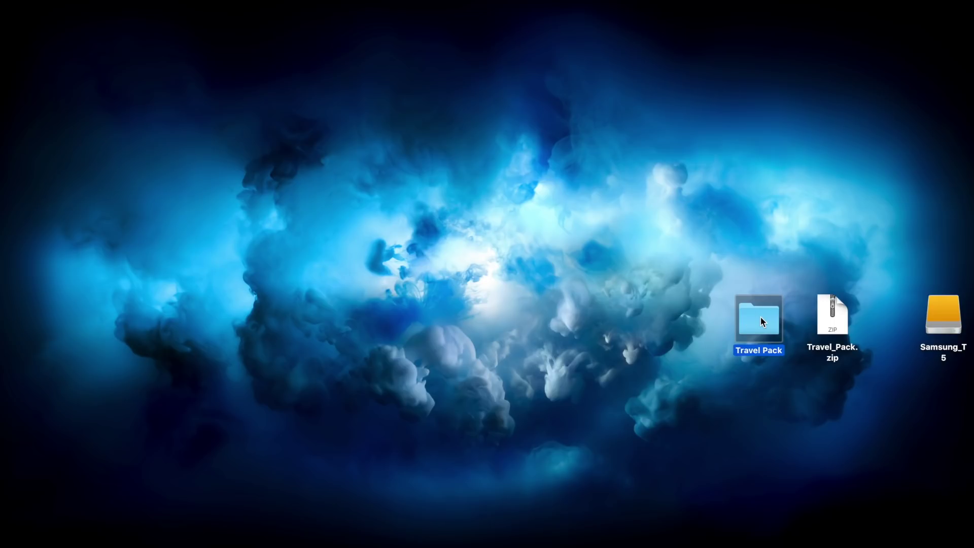
pyautogui.doubleClick(759, 319)
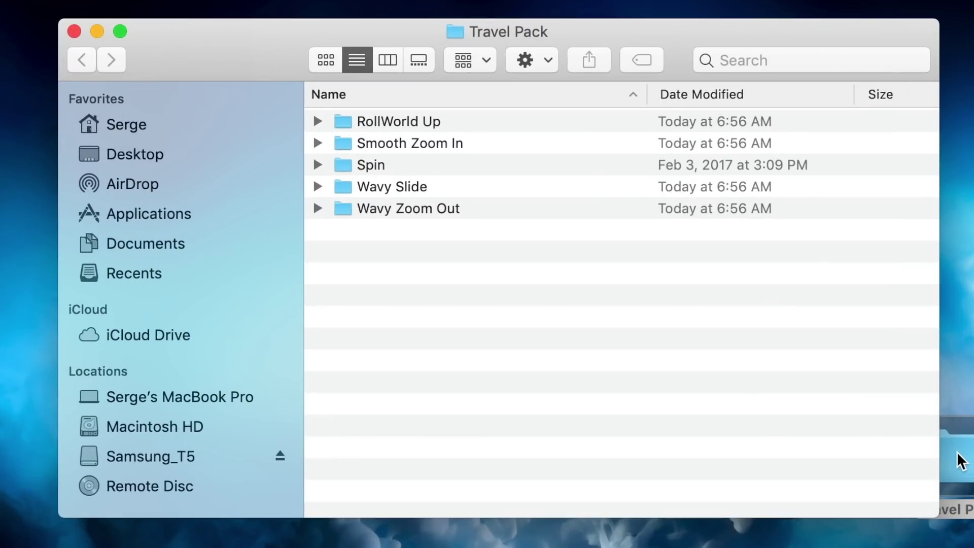
pyautogui.click(456, 146)
pyautogui.doubleClick(456, 143)
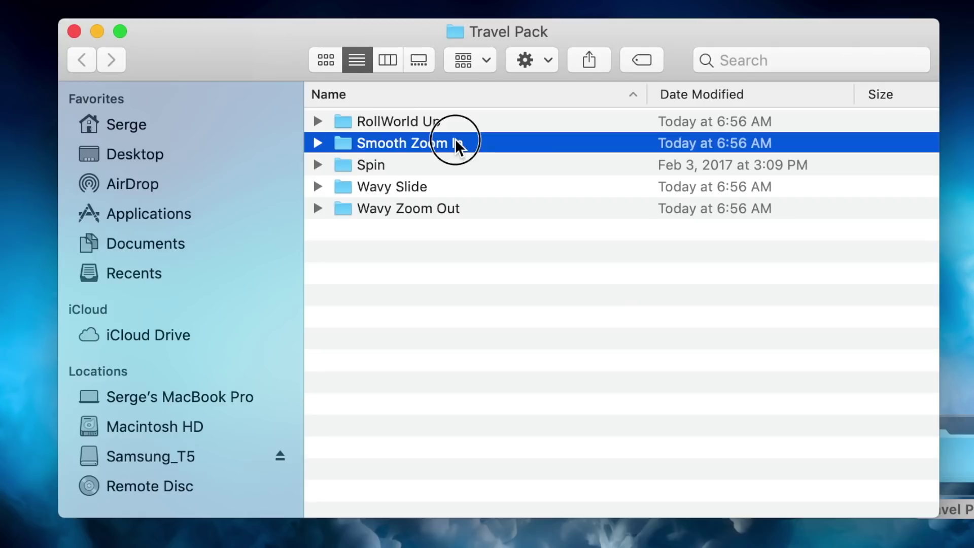
# Review the folder's large.png, small.png and Media items and preview Smooth Zoom in.mov.
pyautogui.click(447, 124)
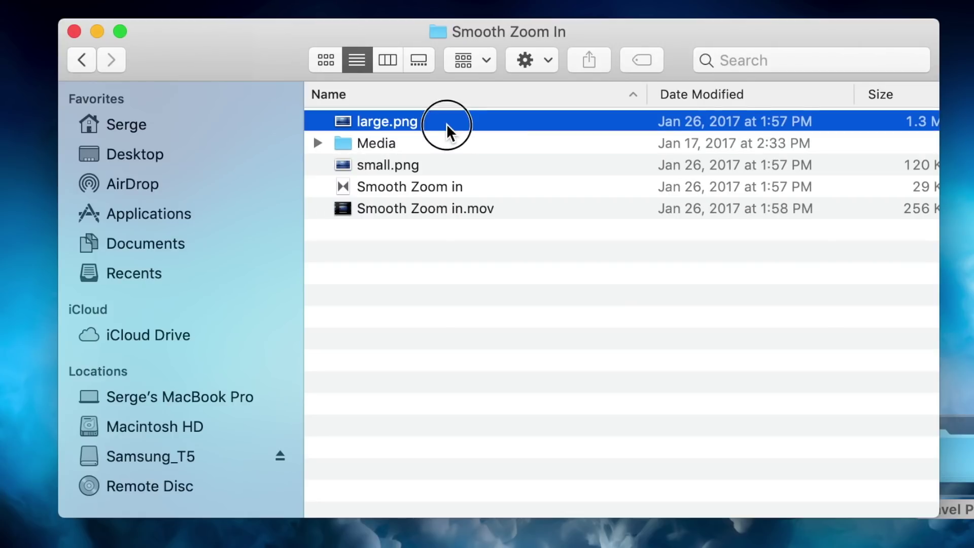
pyautogui.click(445, 173)
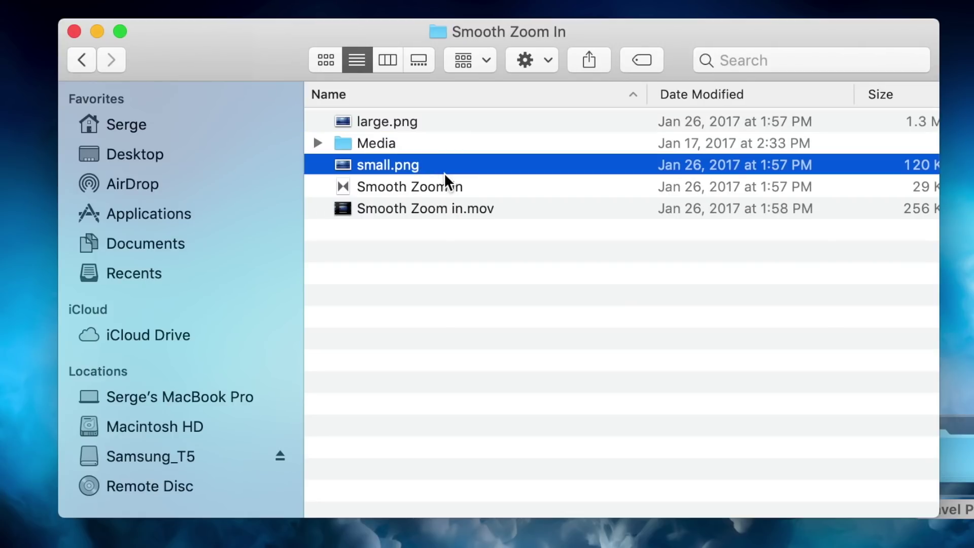
pyautogui.click(434, 143)
pyautogui.click(429, 207)
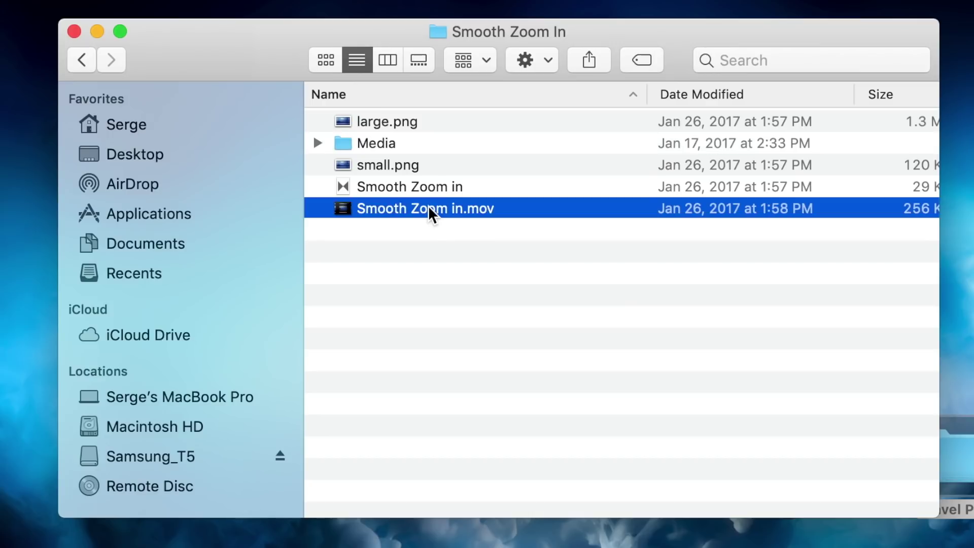
pyautogui.press('space')
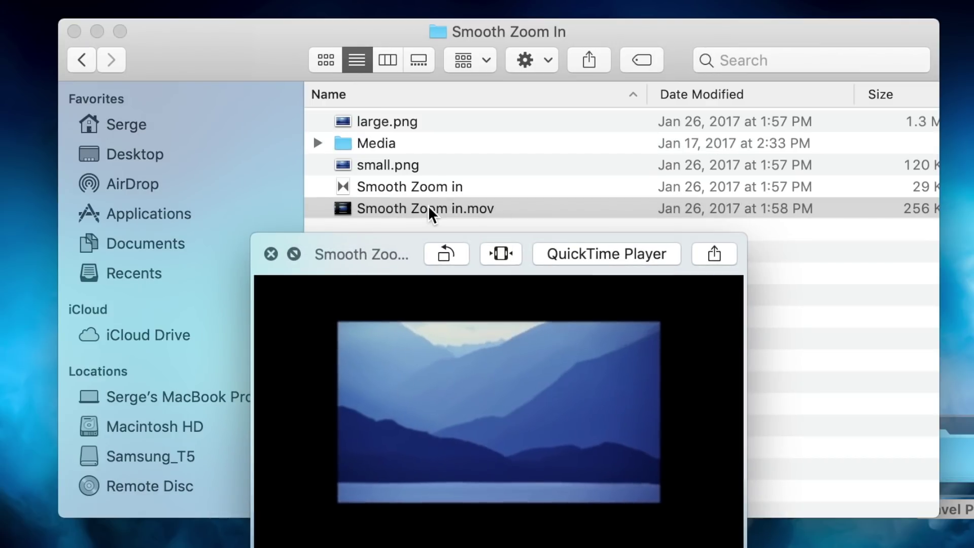
pyautogui.press('space')
# Rename the Smooth Zoom in transition file to Smooth Zoom in.motr.
pyautogui.click(428, 193)
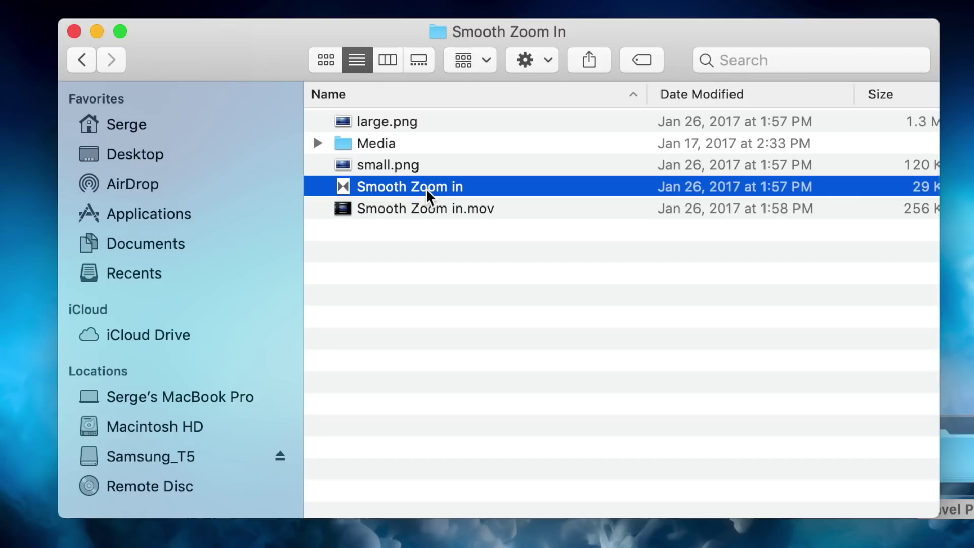
pyautogui.press('Return')
pyautogui.press('Right')
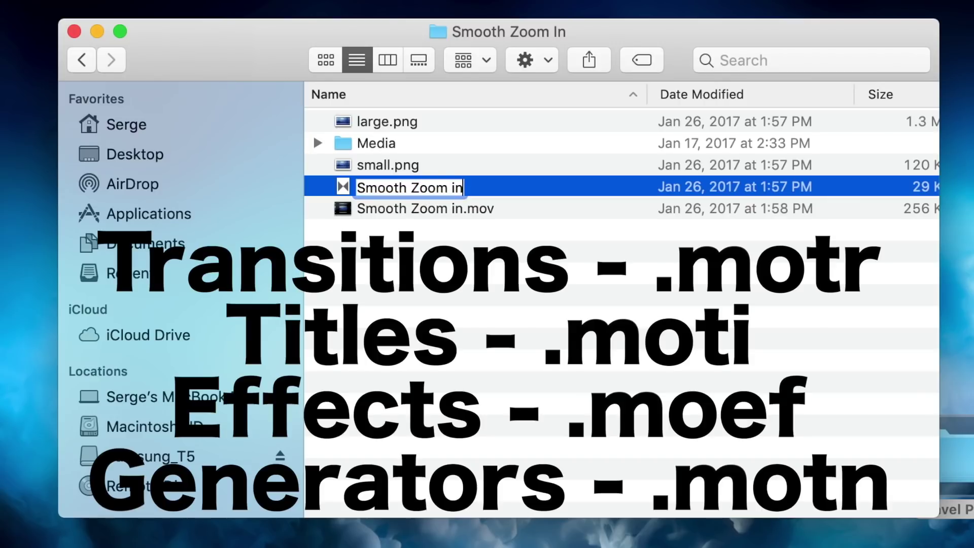
pyautogui.write('.motr')
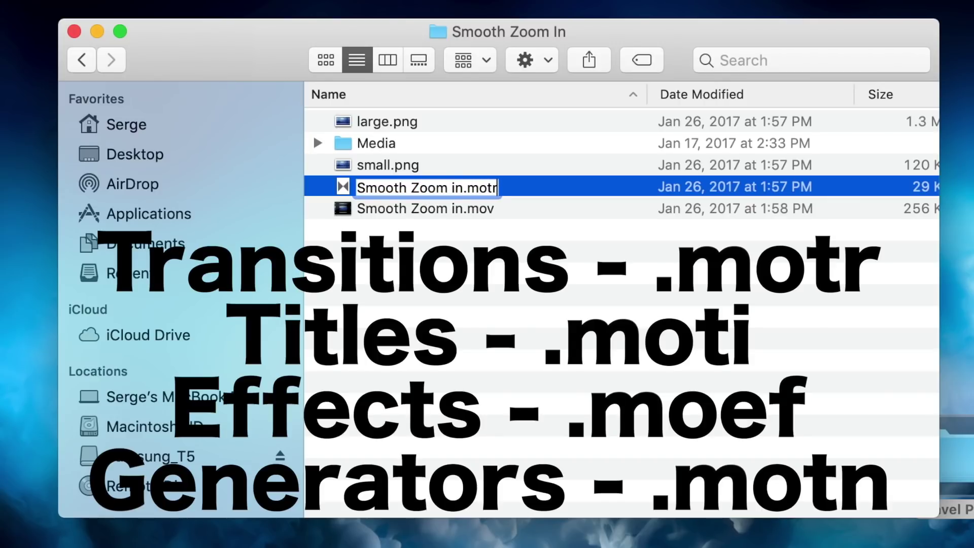
pyautogui.press('Return')
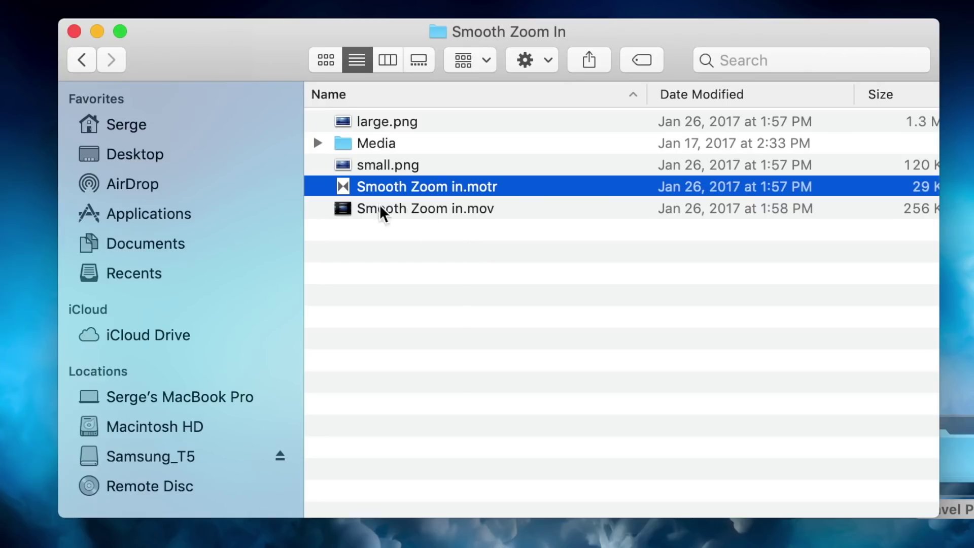
# Open the Spin folder and rename its transition file to Spin.motr.
pyautogui.click(92, 59)
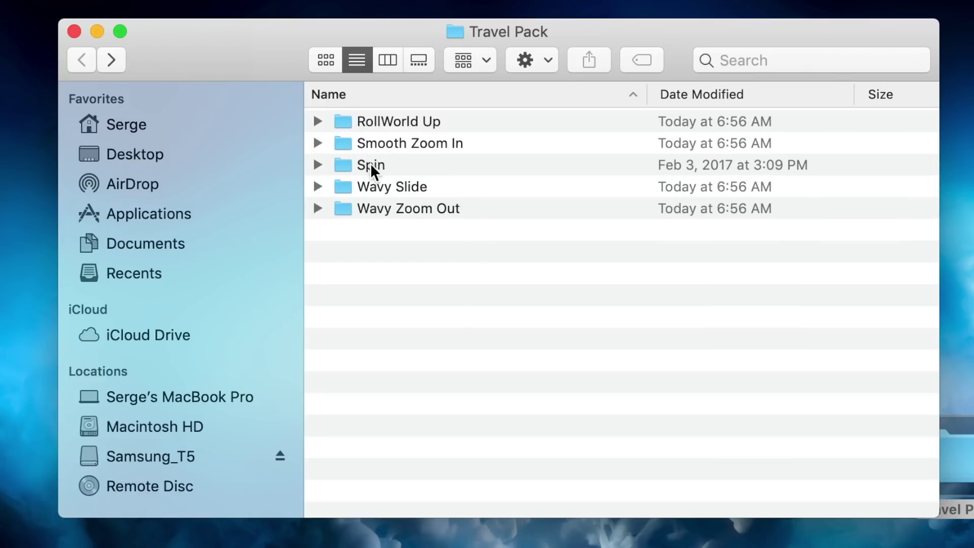
pyautogui.doubleClick(371, 165)
pyautogui.click(381, 190)
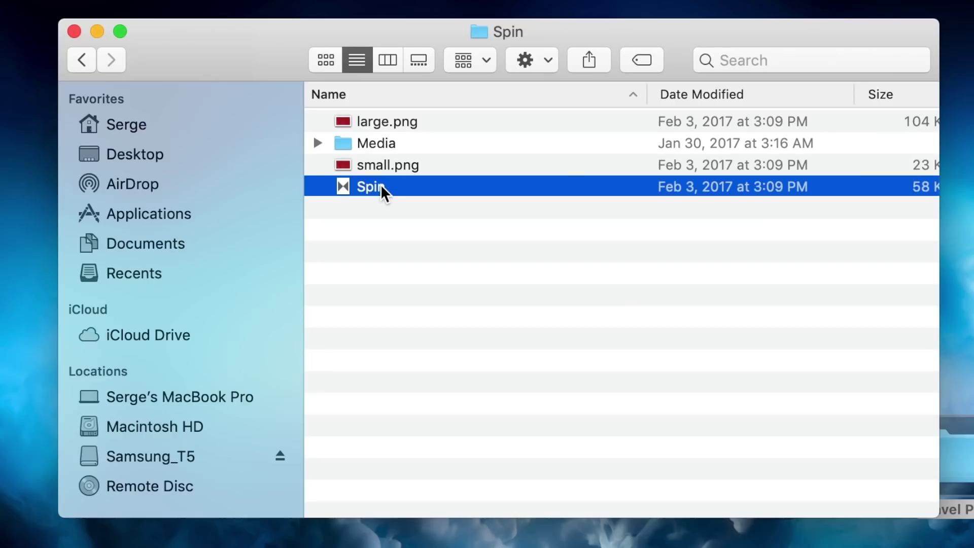
pyautogui.press('Right')
pyautogui.write('.motr')
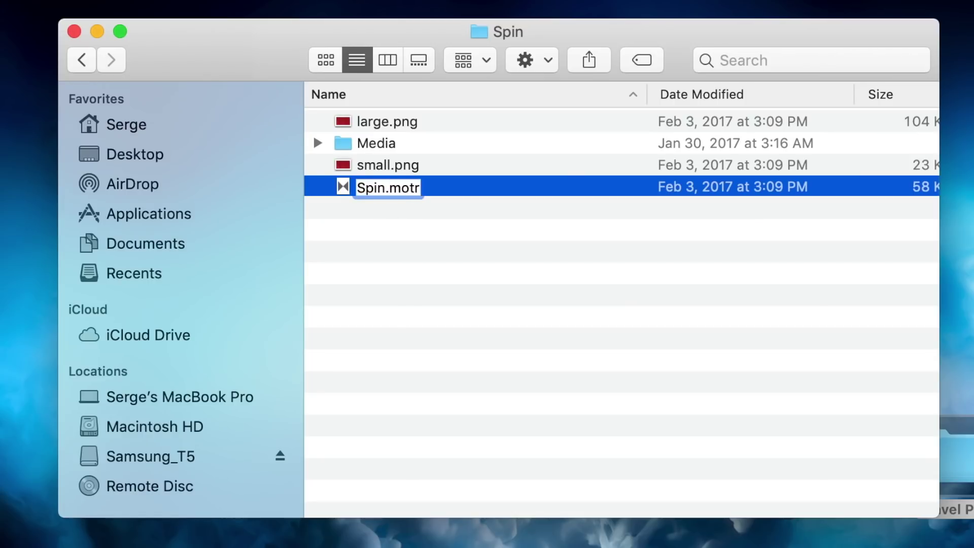
pyautogui.press('Return')
# Append .motr to the Wavy Slide and Wavy Zoom Out files and return to Travel Pack.
pyautogui.press('Return')
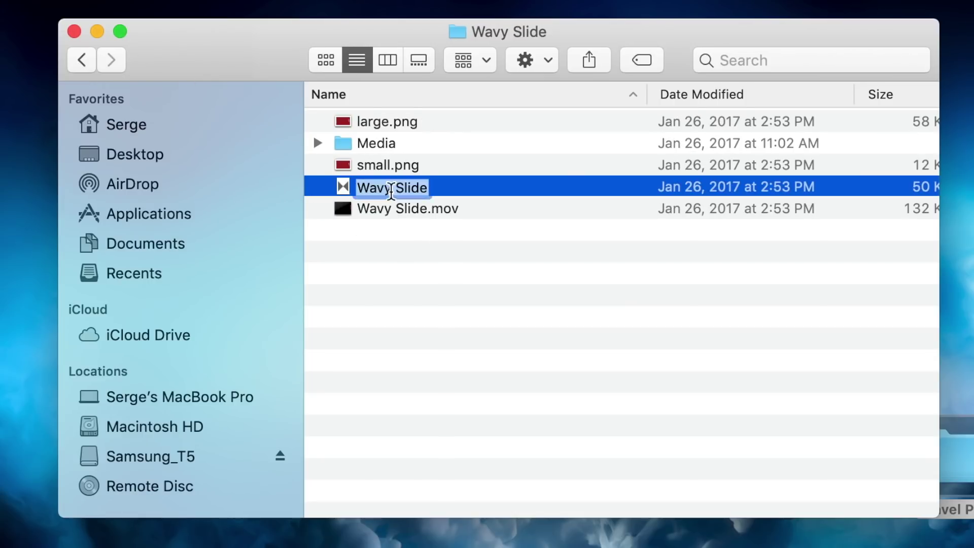
pyautogui.press('Right')
pyautogui.write('.motr')
pyautogui.press('Return')
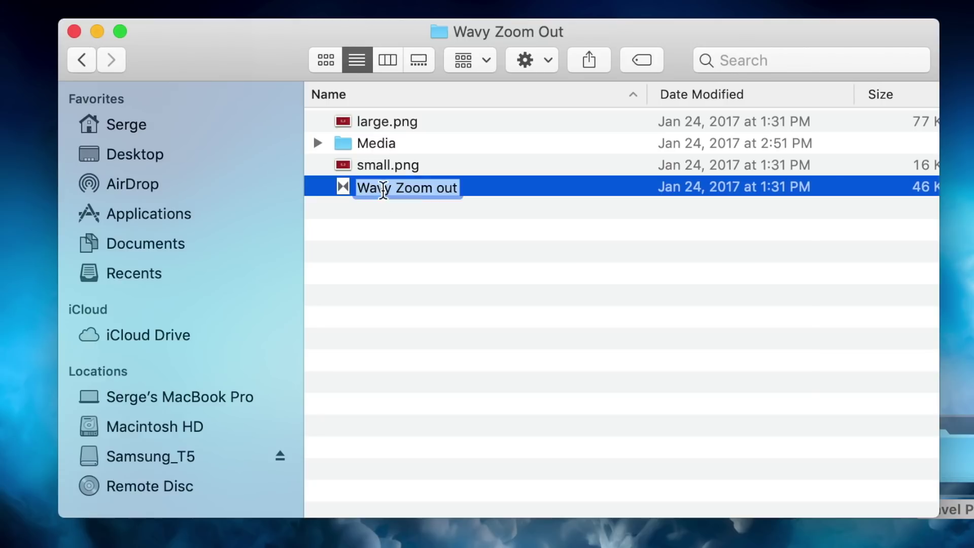
pyautogui.write('.motr')
pyautogui.press('Return')
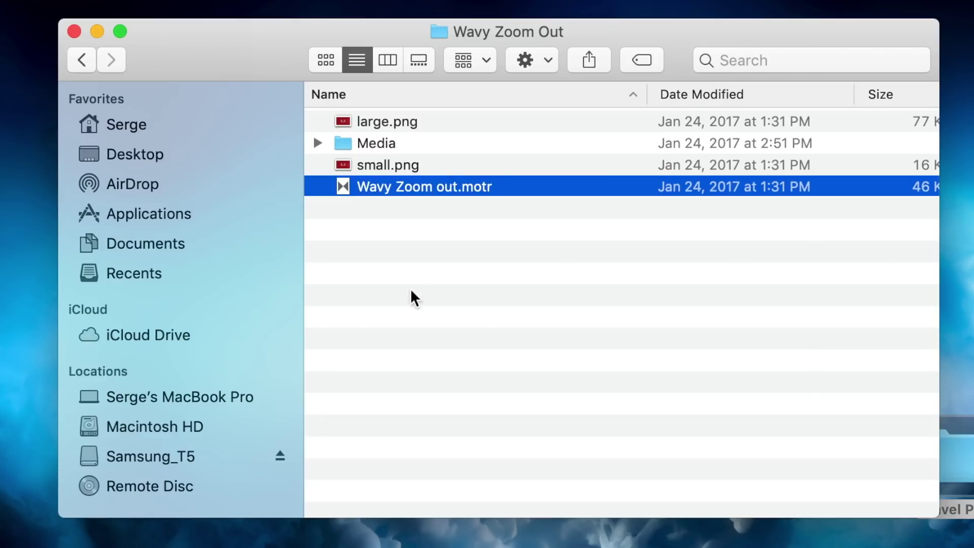
pyautogui.click(80, 60)
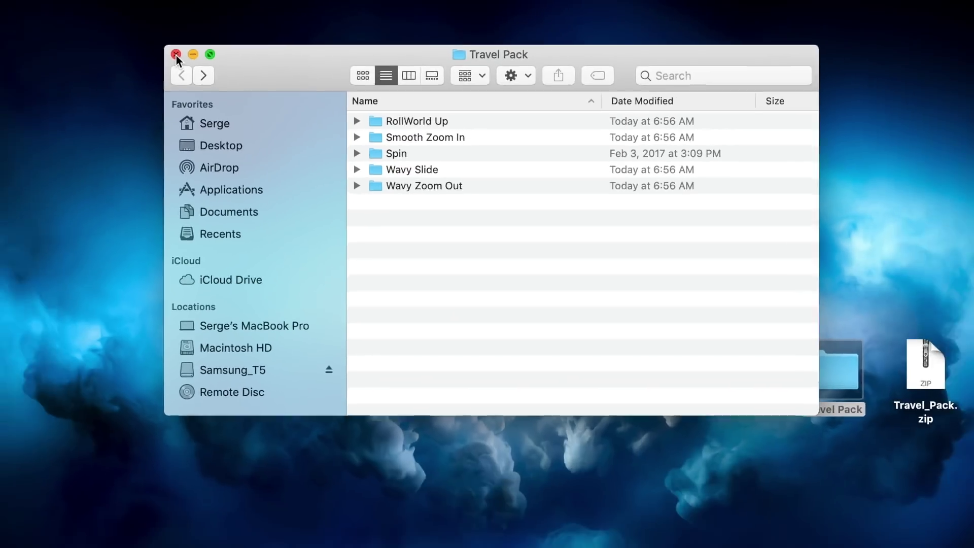
# Close the Travel Pack window and select Final Cut Pro in a new Finder window's Applications folder.
pyautogui.click(74, 31)
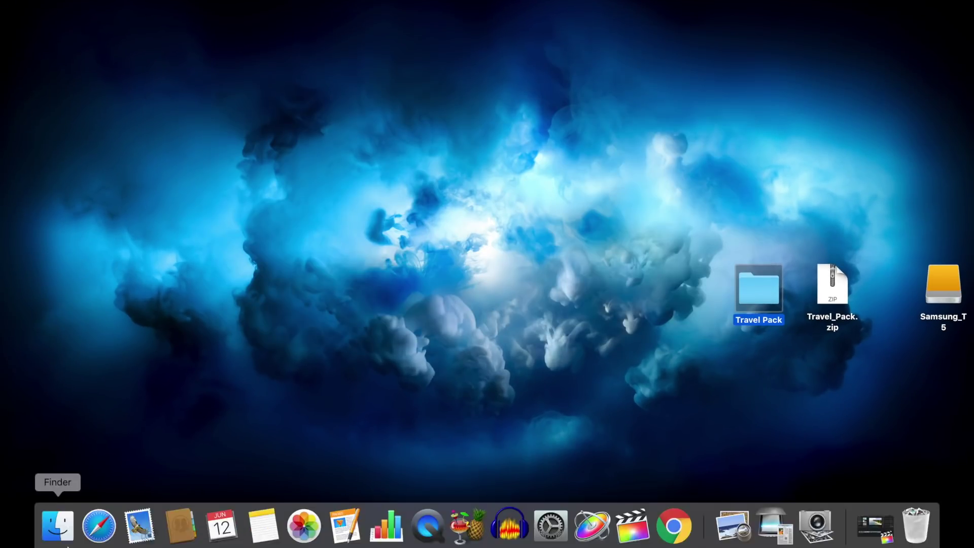
pyautogui.click(57, 538)
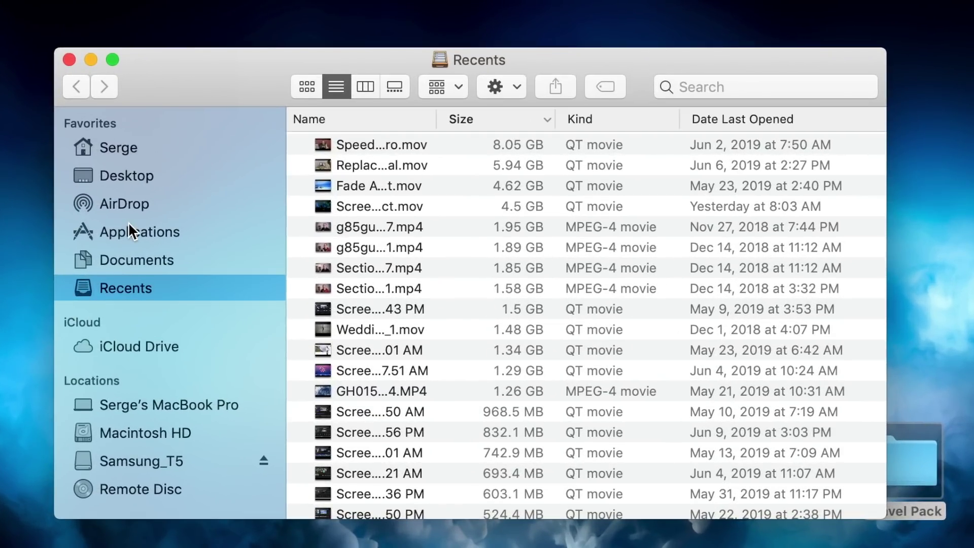
pyautogui.click(129, 225)
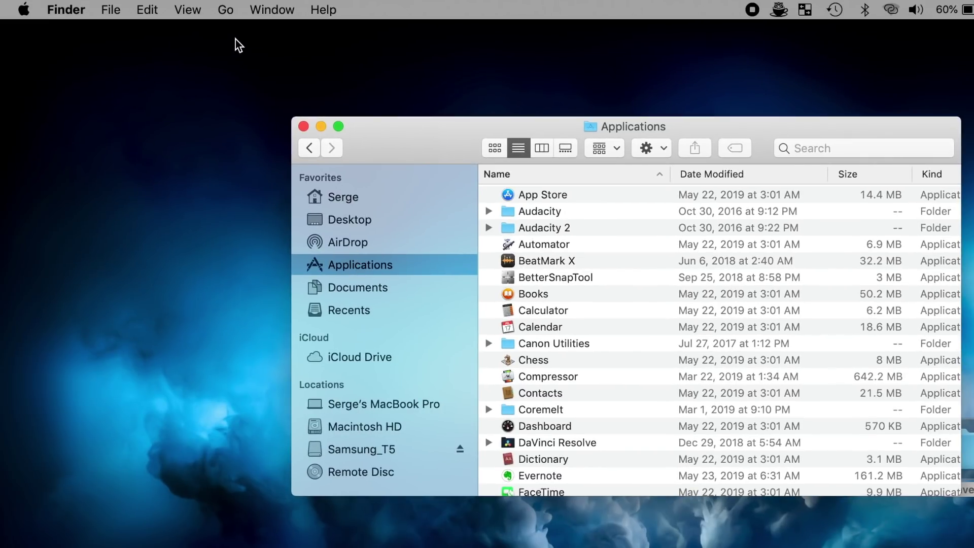
pyautogui.click(226, 10)
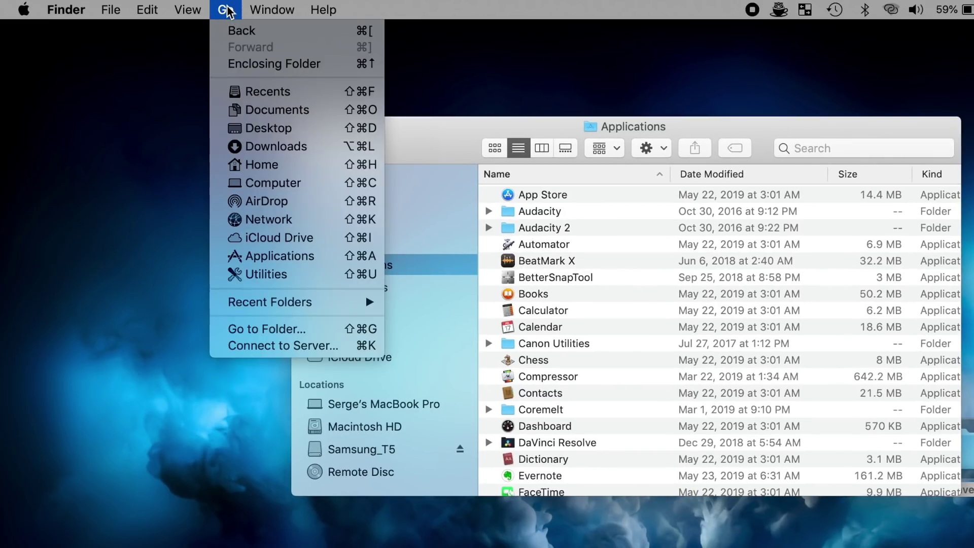
pyautogui.click(279, 258)
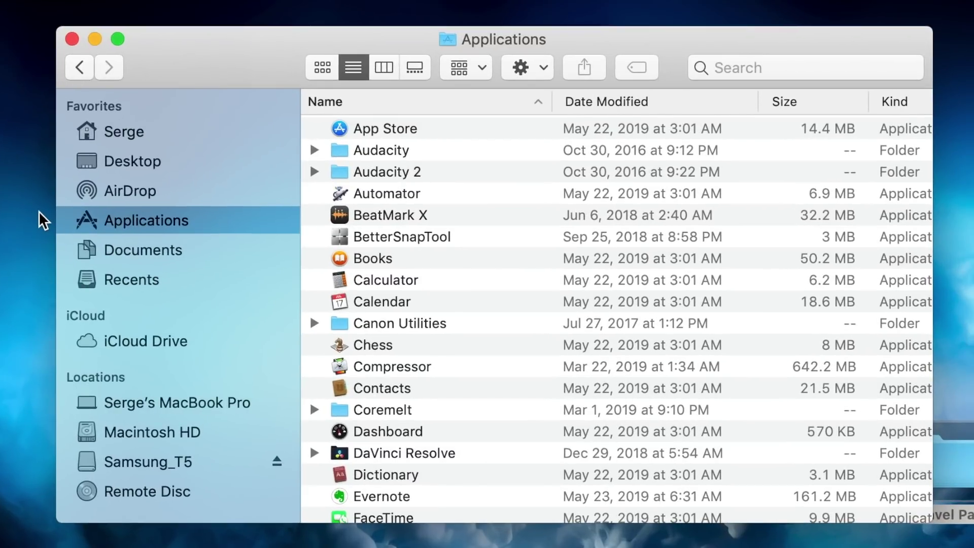
pyautogui.scroll(-10, 487, 231)
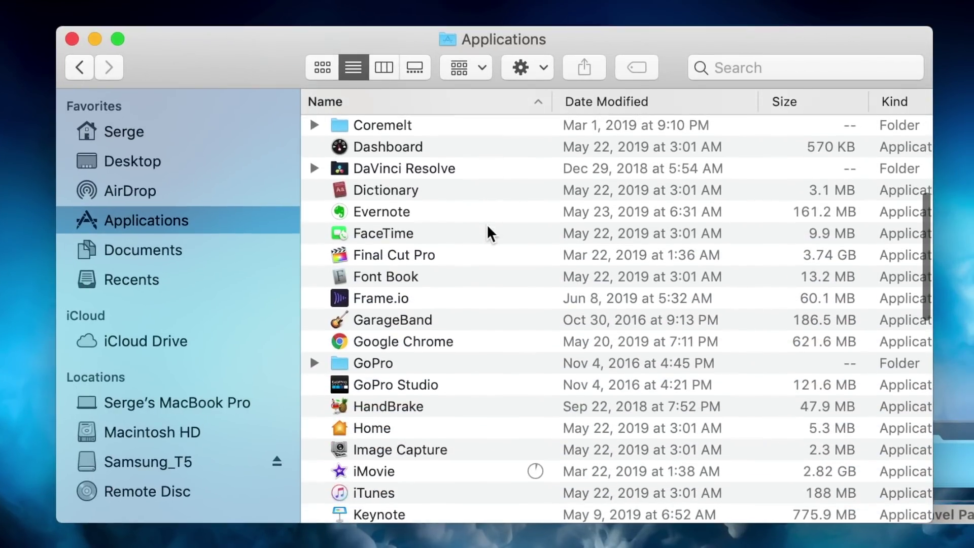
pyautogui.click(446, 246)
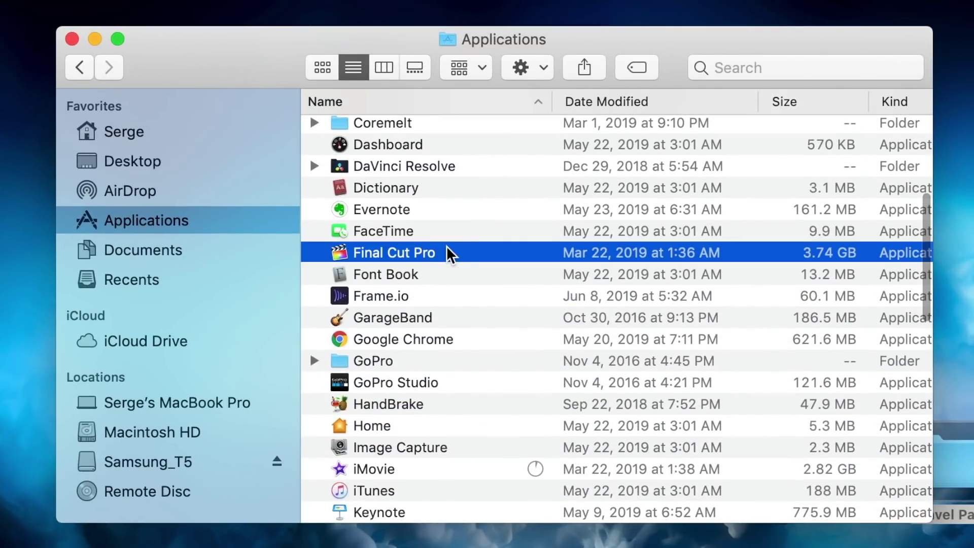
# Show Final Cut Pro's package contents and open Contents > PlugIns > MediaProviders.
pyautogui.rightClick(447, 245)
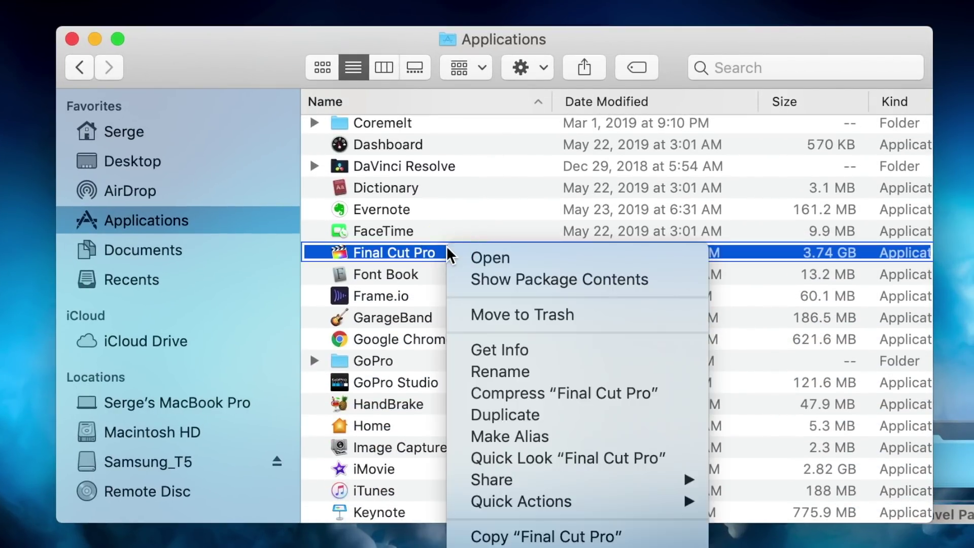
pyautogui.click(477, 279)
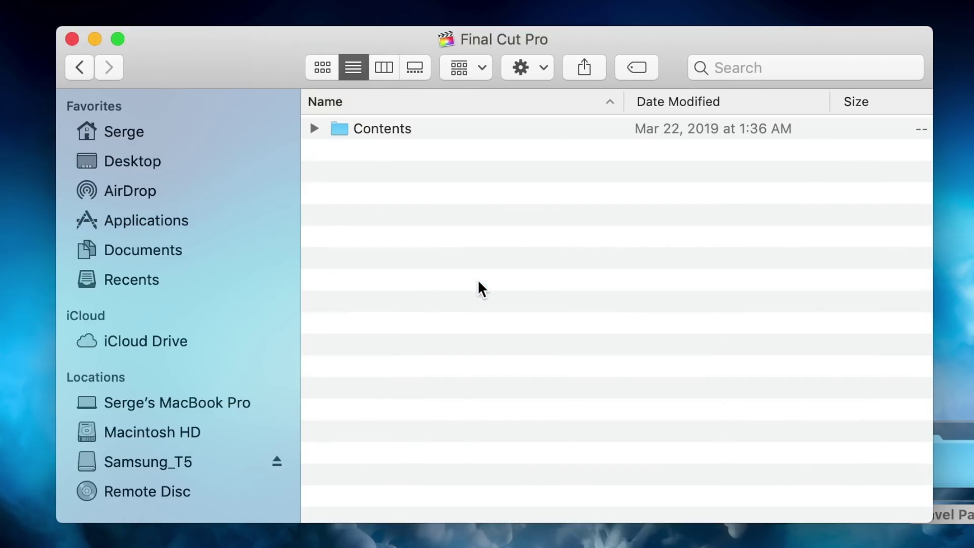
pyautogui.doubleClick(391, 130)
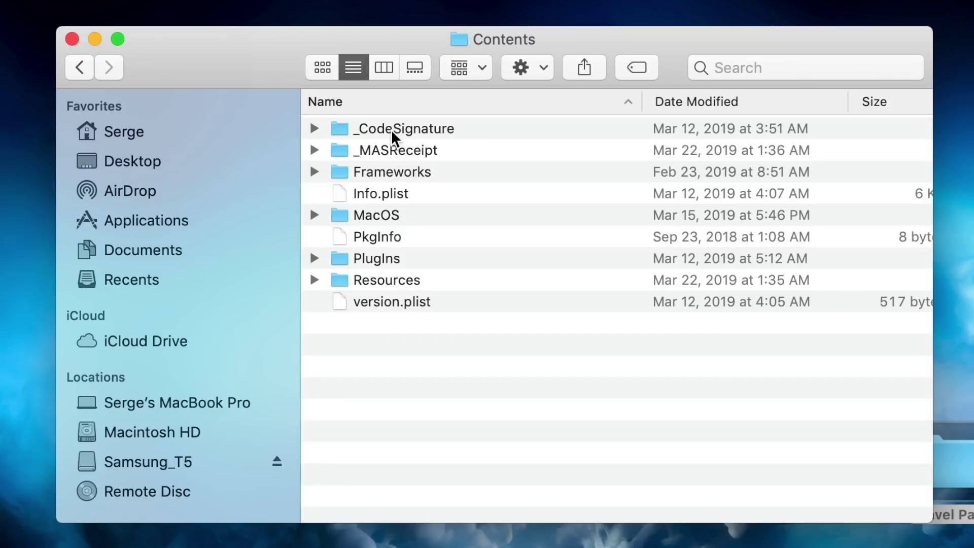
pyautogui.click(387, 261)
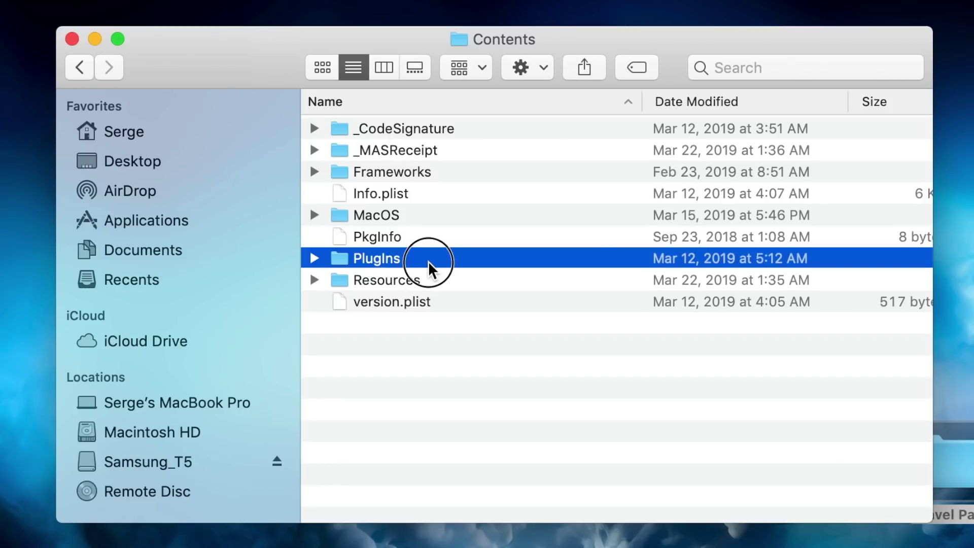
pyautogui.doubleClick(429, 260)
pyautogui.click(464, 261)
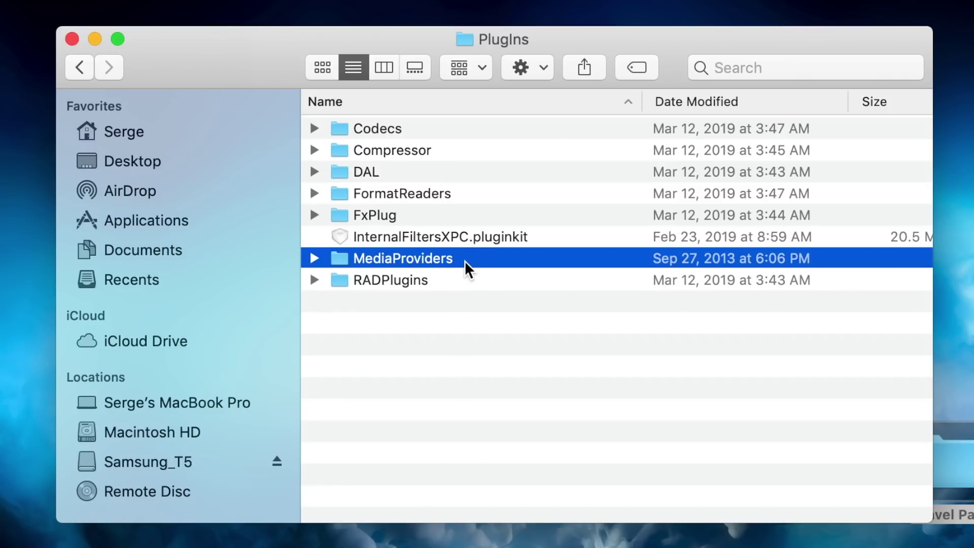
pyautogui.doubleClick(465, 260)
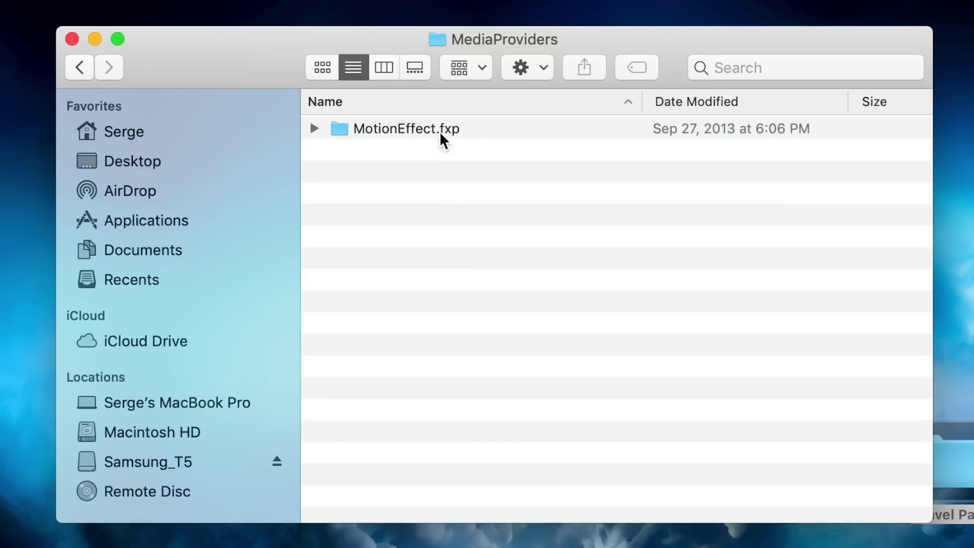
# Open MotionEffect.fxp > Contents > Resources > Templates.
pyautogui.click(472, 132)
pyautogui.doubleClick(472, 132)
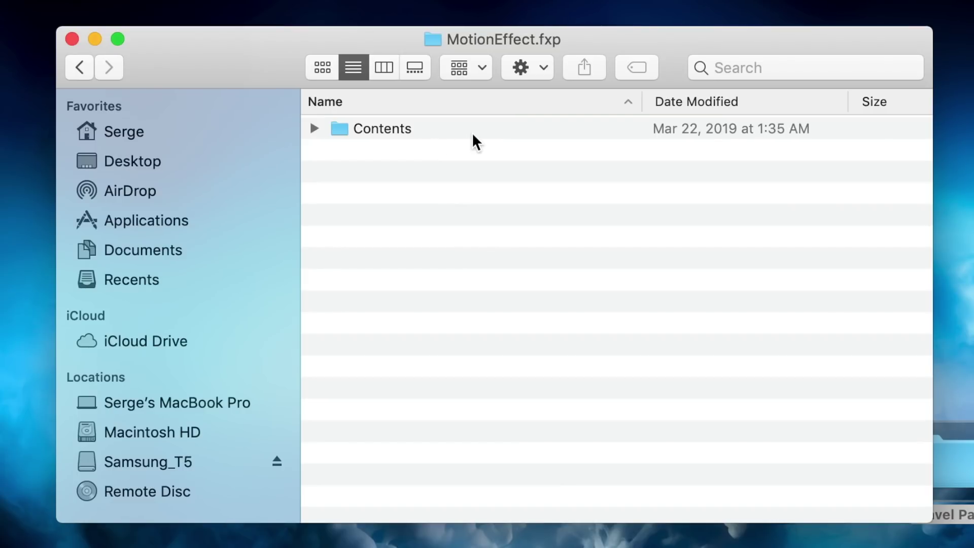
pyautogui.click(472, 132)
pyautogui.doubleClick(472, 132)
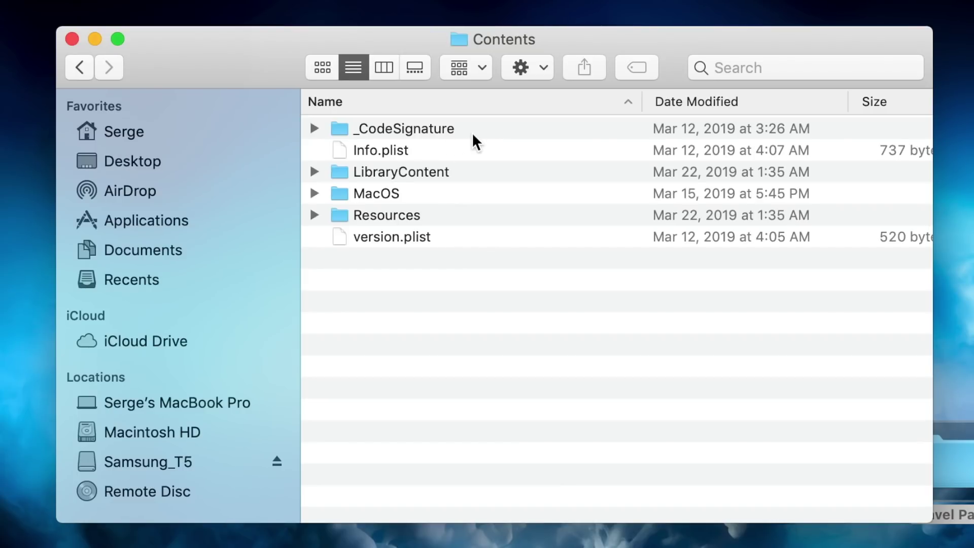
pyautogui.click(455, 214)
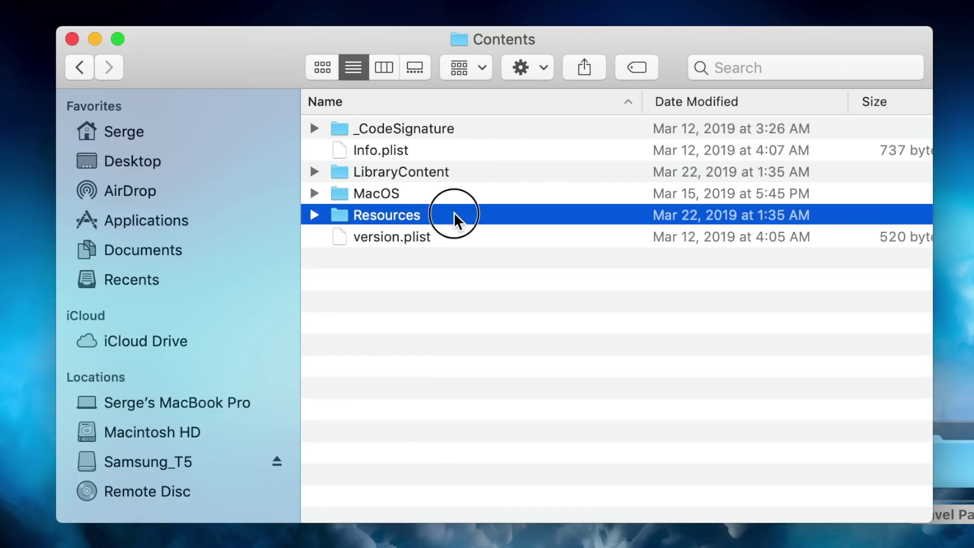
pyautogui.doubleClick(454, 213)
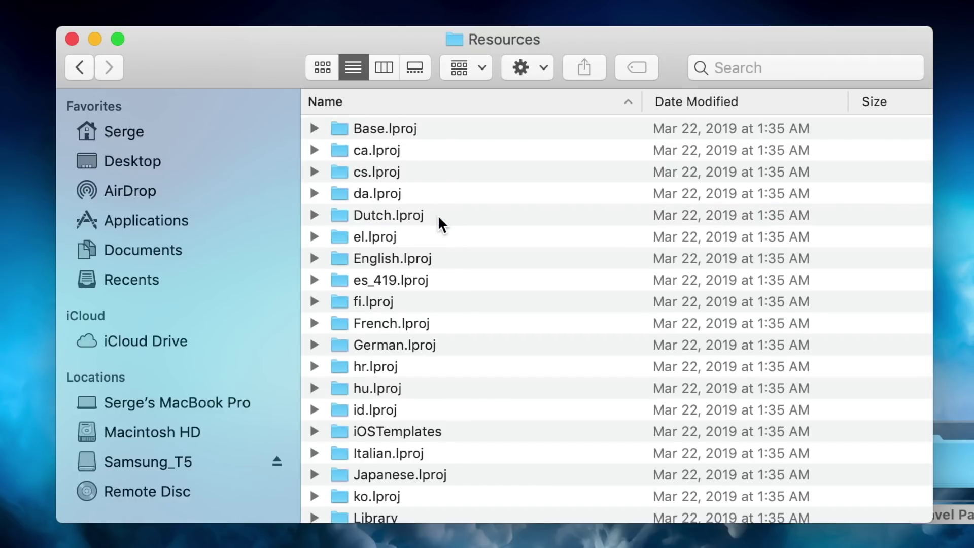
pyautogui.scroll(-15, 437, 214)
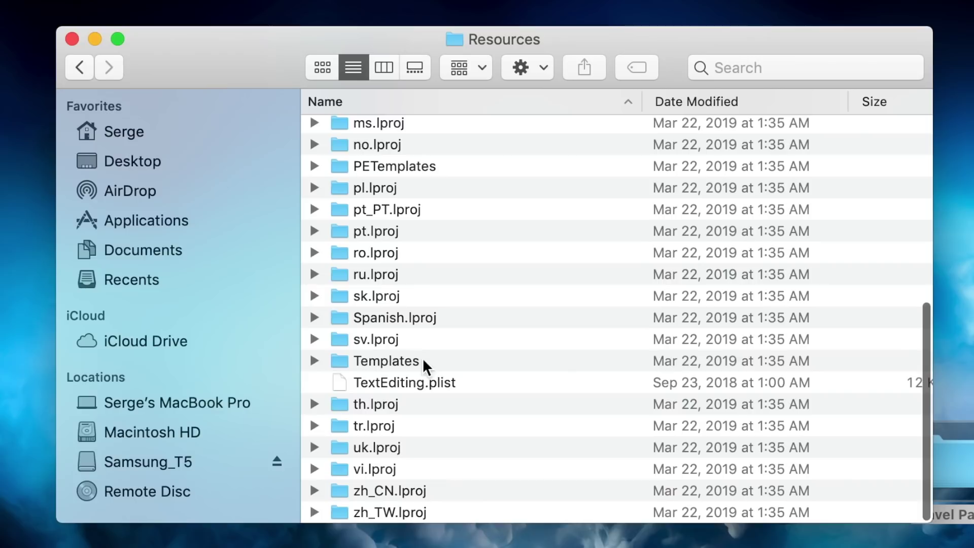
pyautogui.click(424, 359)
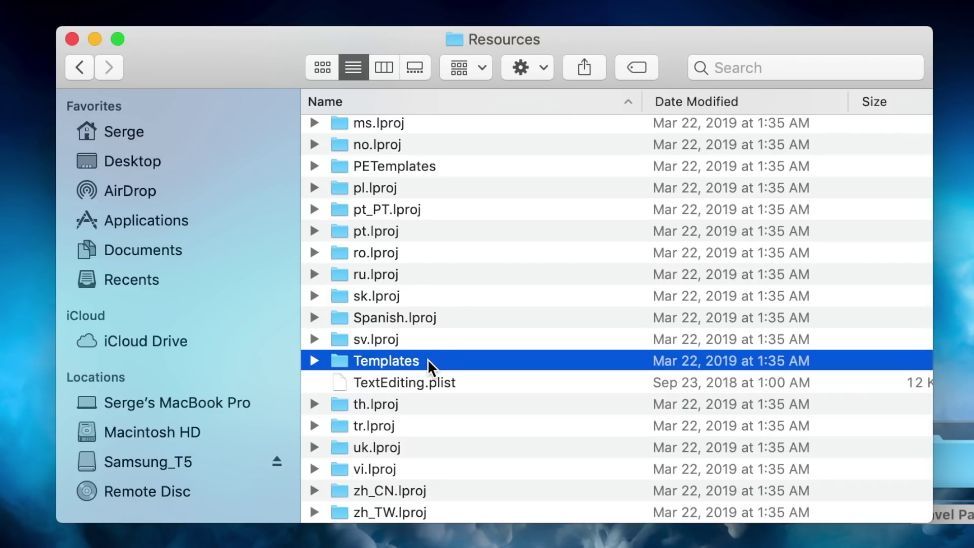
pyautogui.doubleClick(427, 359)
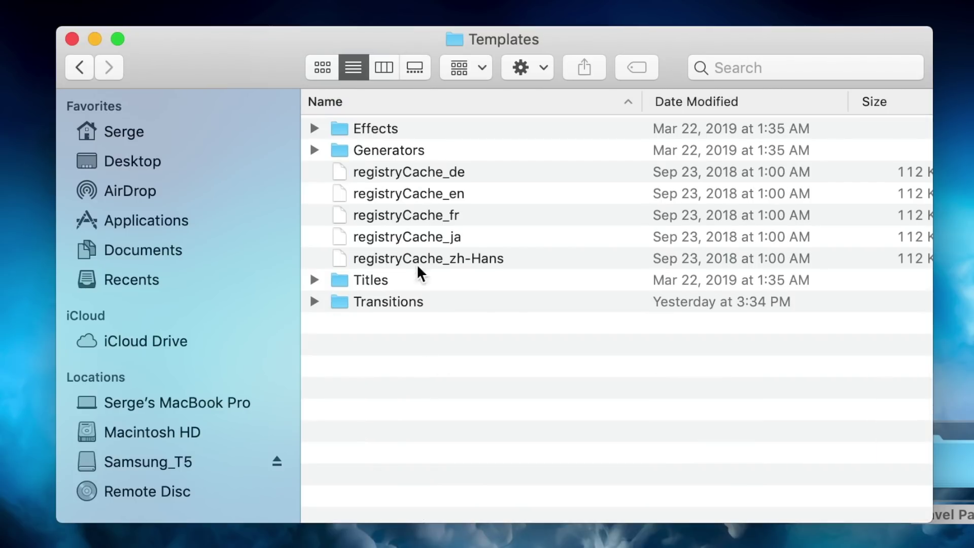
# Review the Effects, Generators, Titles and Transitions subfolders and select Transitions.
pyautogui.click(434, 128)
pyautogui.click(445, 150)
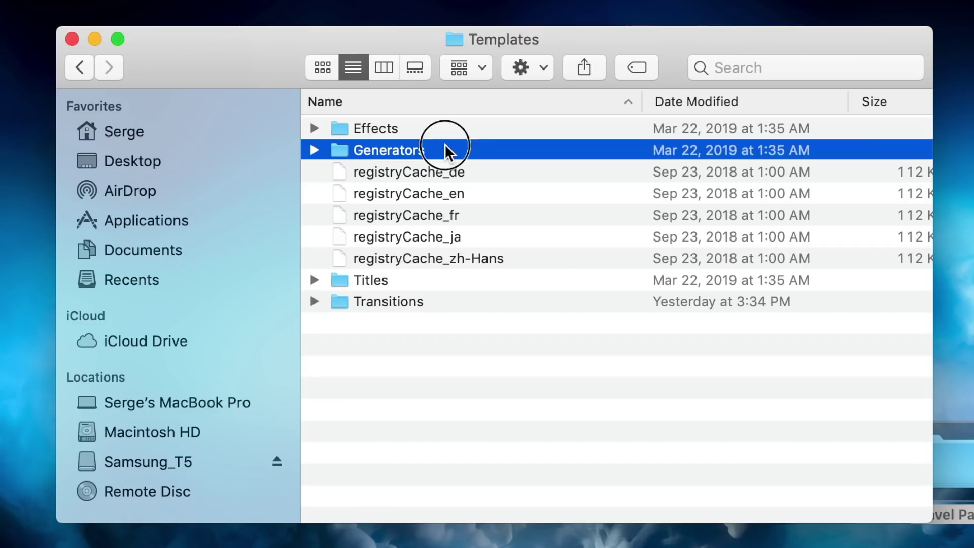
pyautogui.click(411, 284)
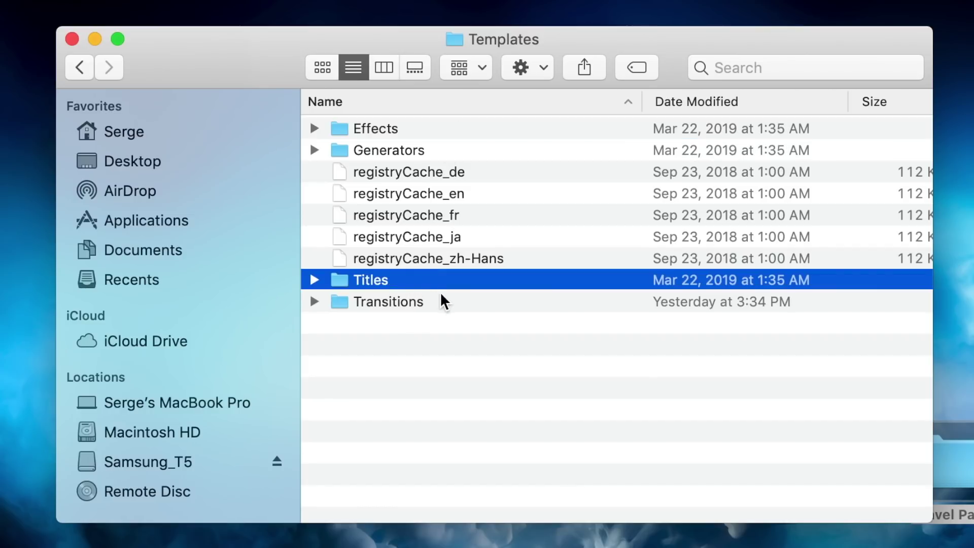
pyautogui.click(449, 301)
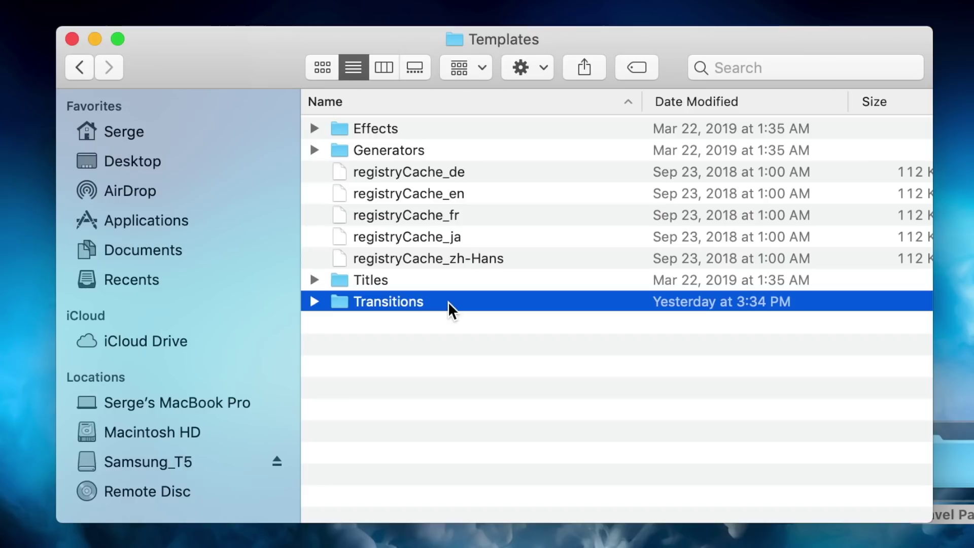
# Move the desktop Travel Pack folder into Transitions, authenticating with the admin password.
pyautogui.doubleClick(448, 301)
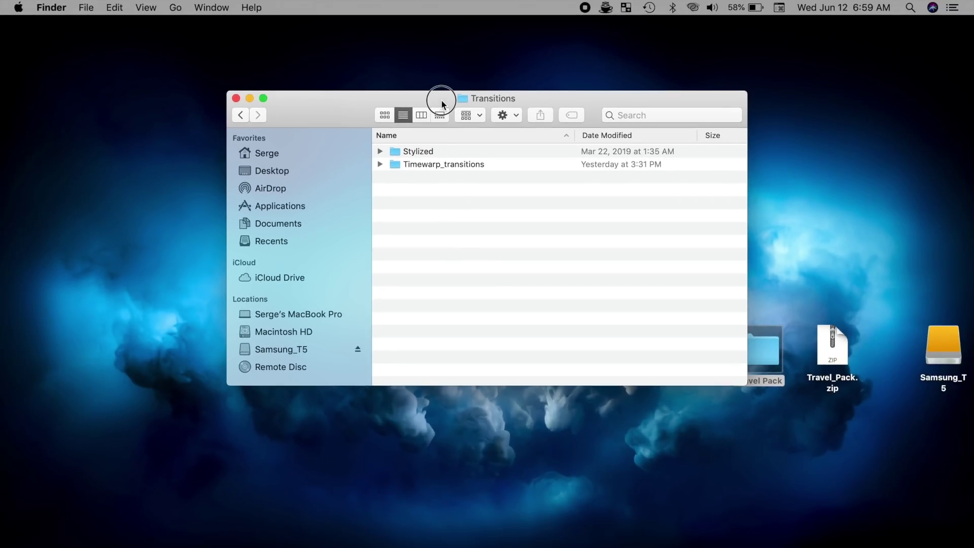
pyautogui.moveTo(441, 104); pyautogui.dragTo(376, 103)
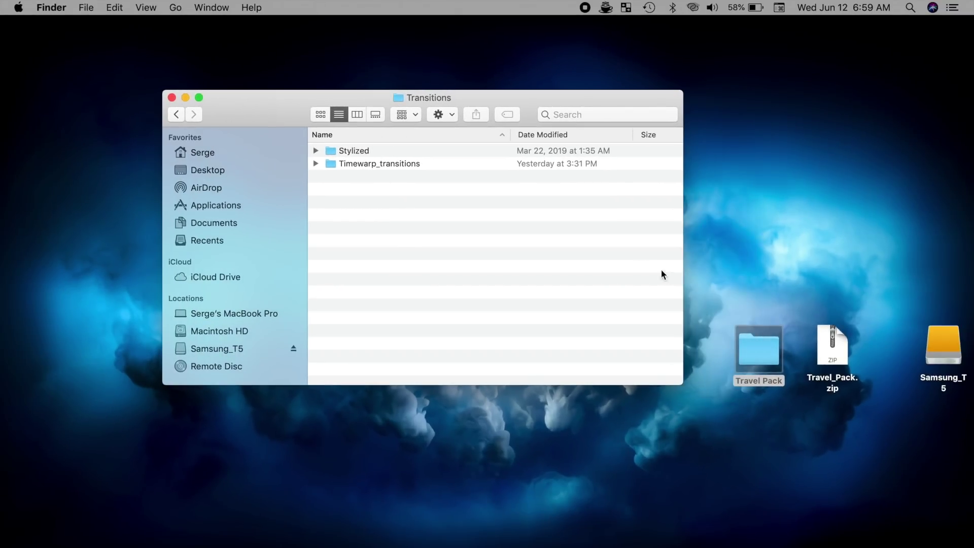
pyautogui.click(763, 351)
pyautogui.moveTo(753, 349); pyautogui.dragTo(460, 238)
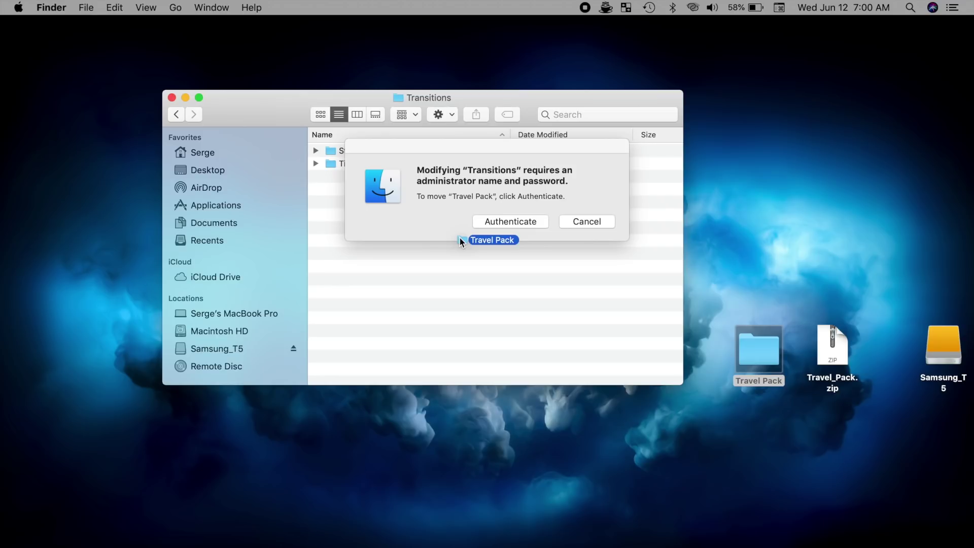
pyautogui.click(512, 221)
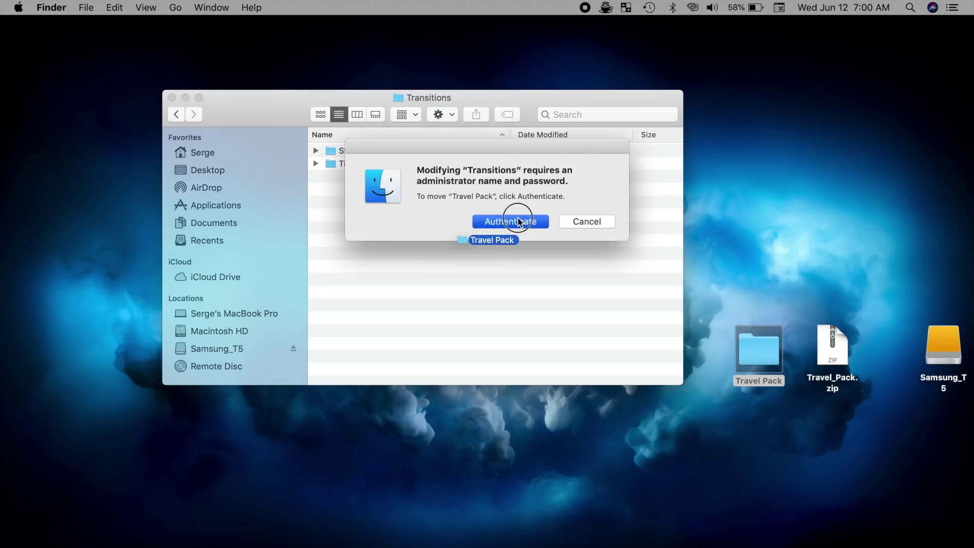
pyautogui.write('••••••••••••')
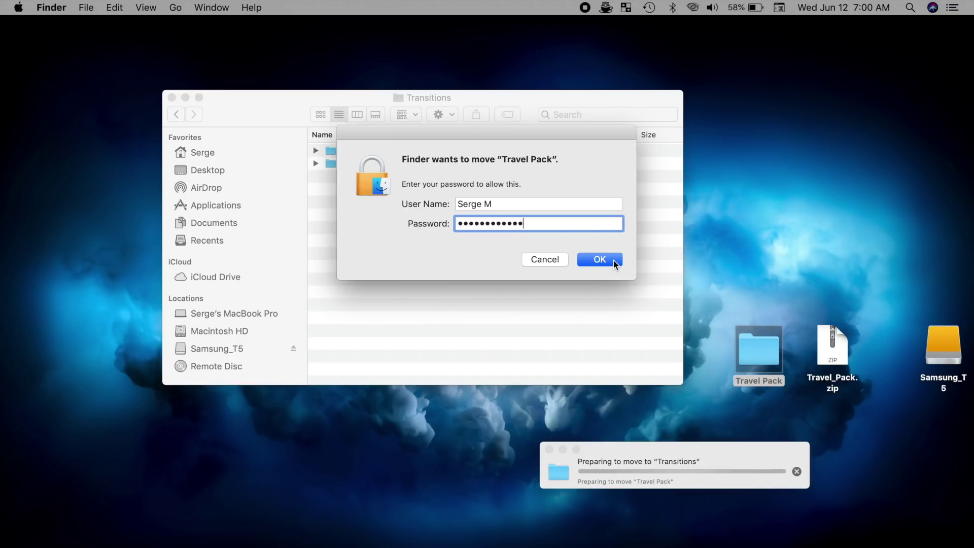
pyautogui.click(614, 259)
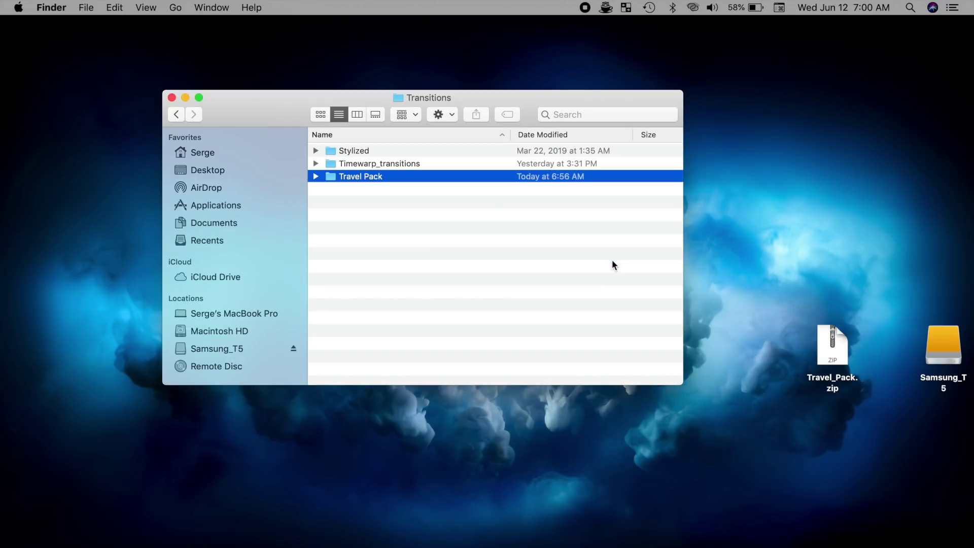
# Close the Transitions window, then quit and relaunch Final Cut Pro from the Dock.
pyautogui.click(171, 97)
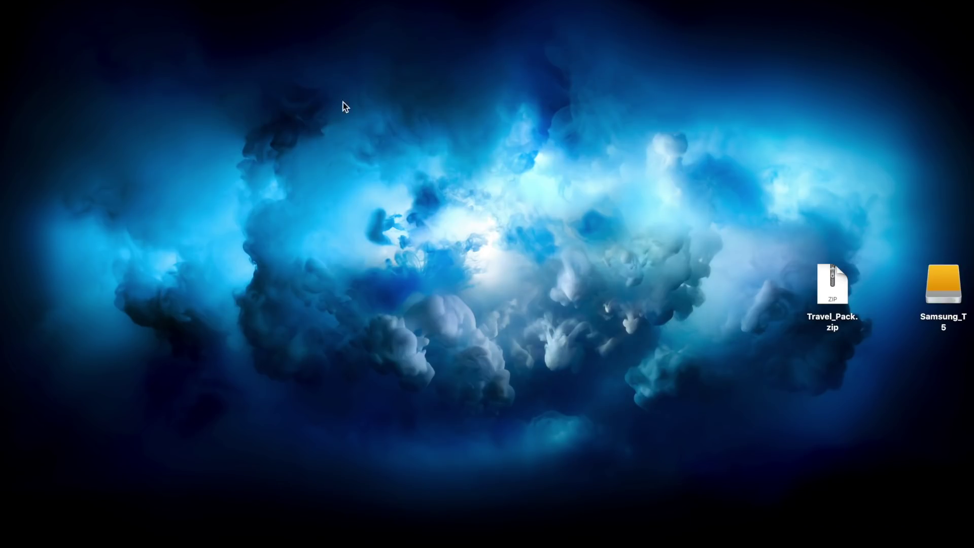
pyautogui.rightClick(636, 530)
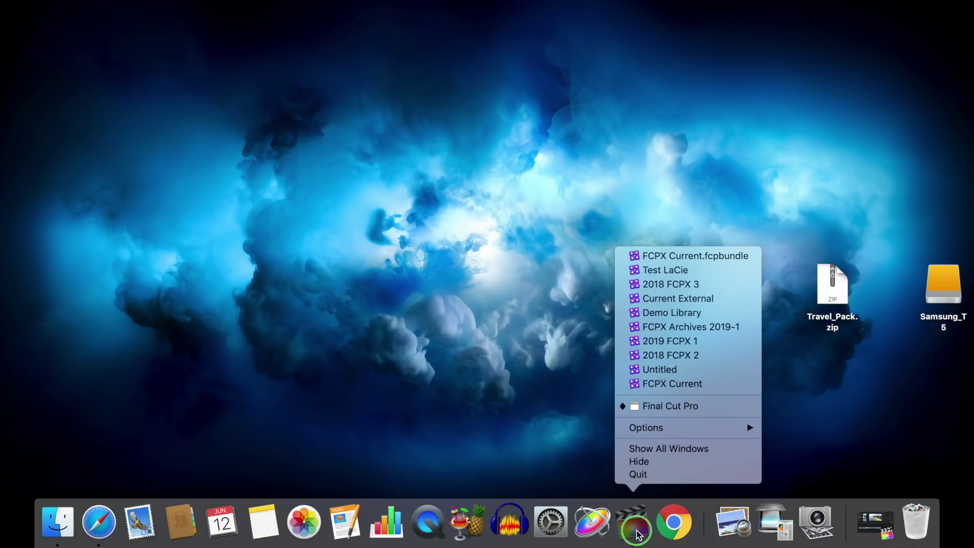
pyautogui.click(644, 476)
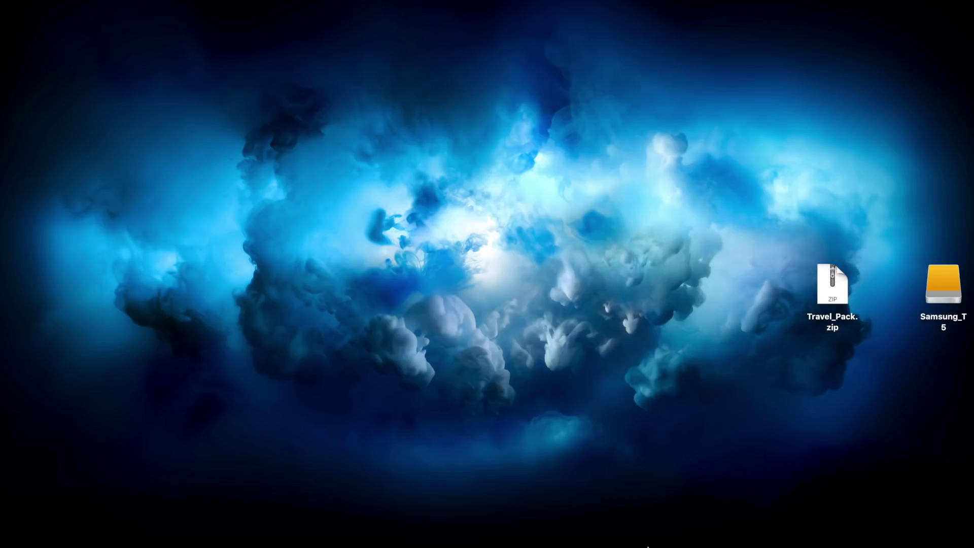
pyautogui.click(649, 525)
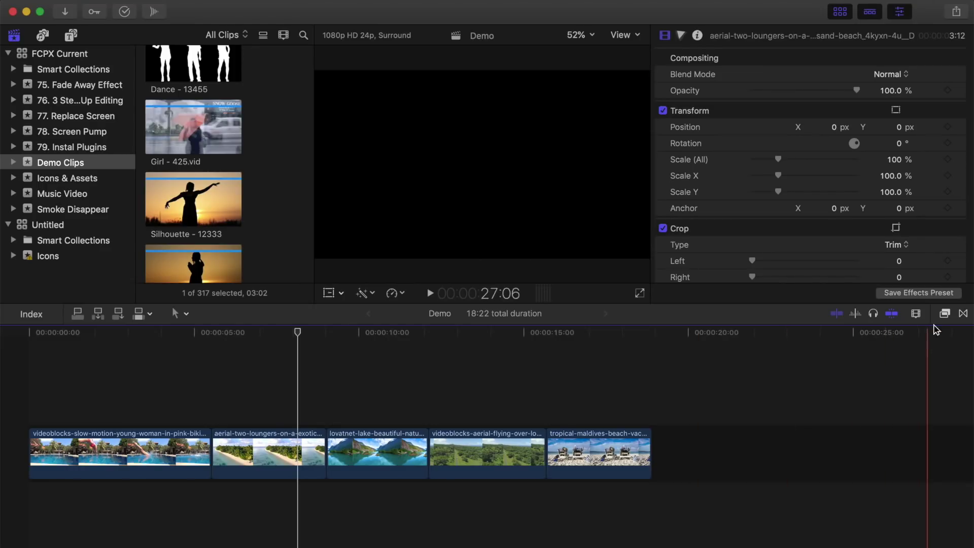
# Display the Travel Pack category in the Transitions browser, listing RollWorld Up, Spin and Wavy Slide.
pyautogui.click(963, 314)
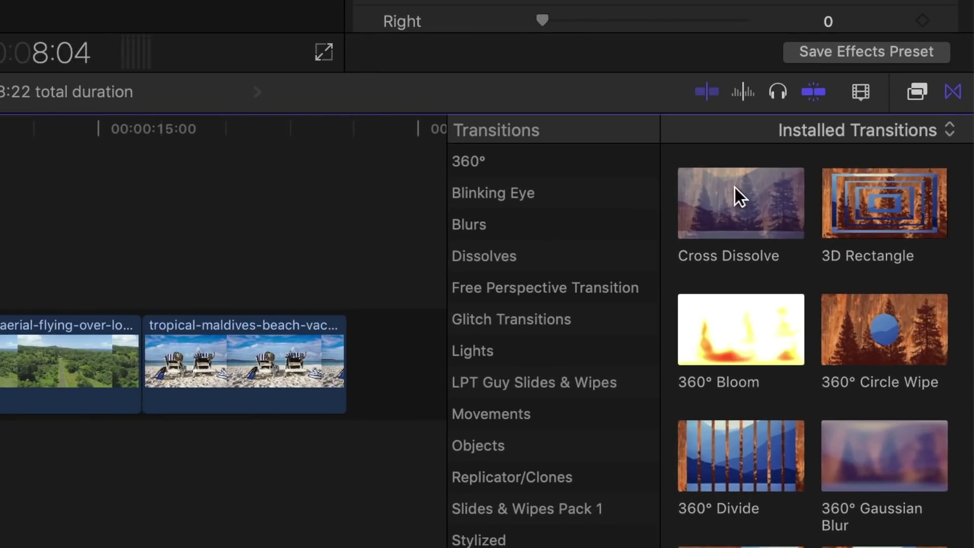
pyautogui.scroll(-1, 624, 225)
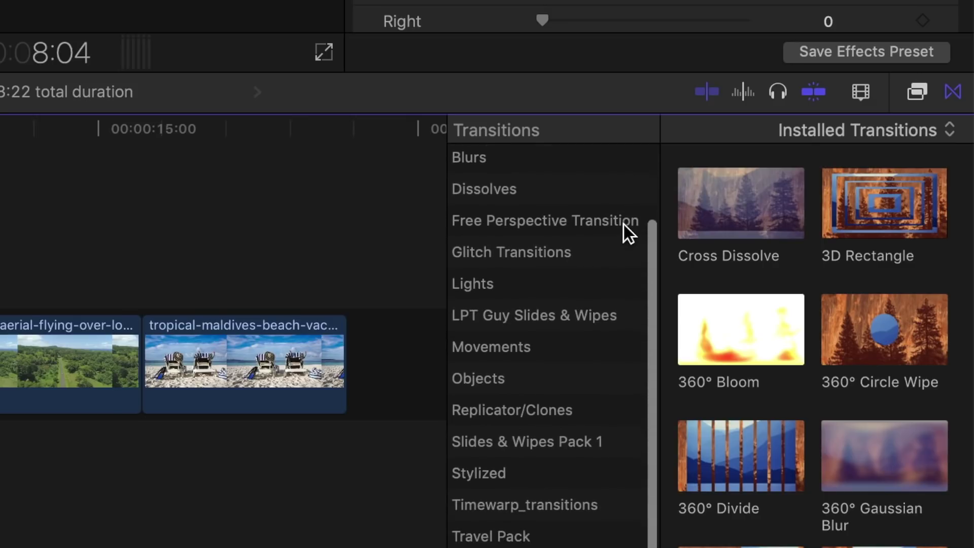
pyautogui.scroll(-1, 623, 225)
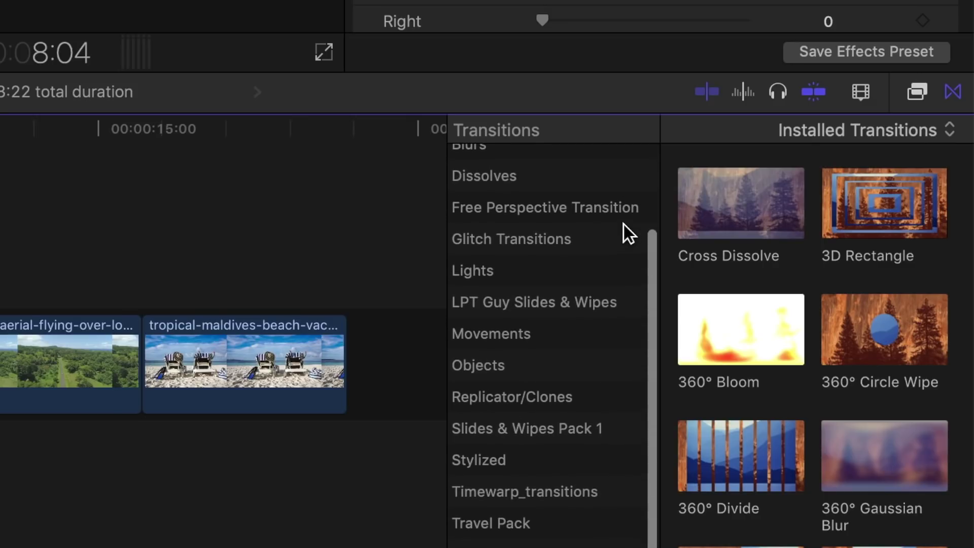
pyautogui.click(561, 524)
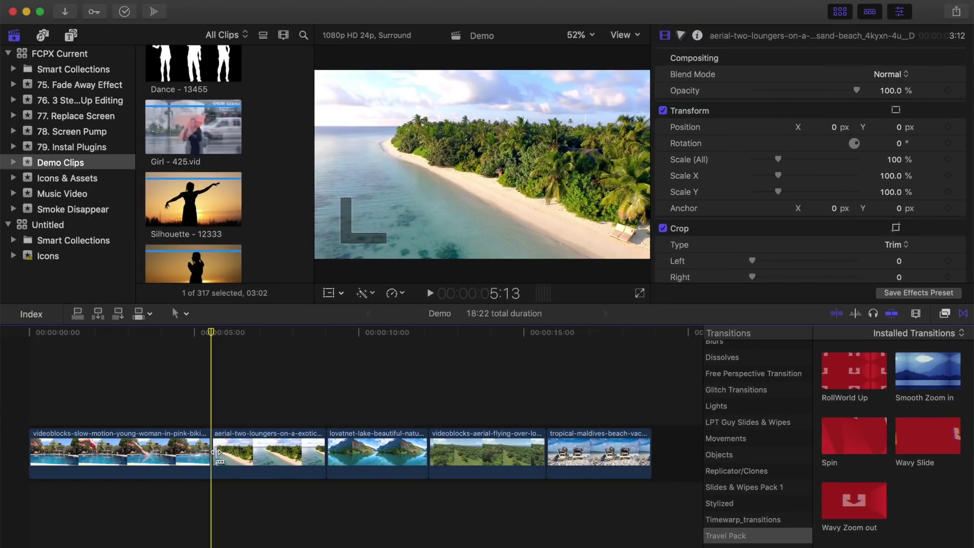
# Apply RollWorld Up at the first edit point and Wavy Slide at the last edit point.
pyautogui.doubleClick(852, 381)
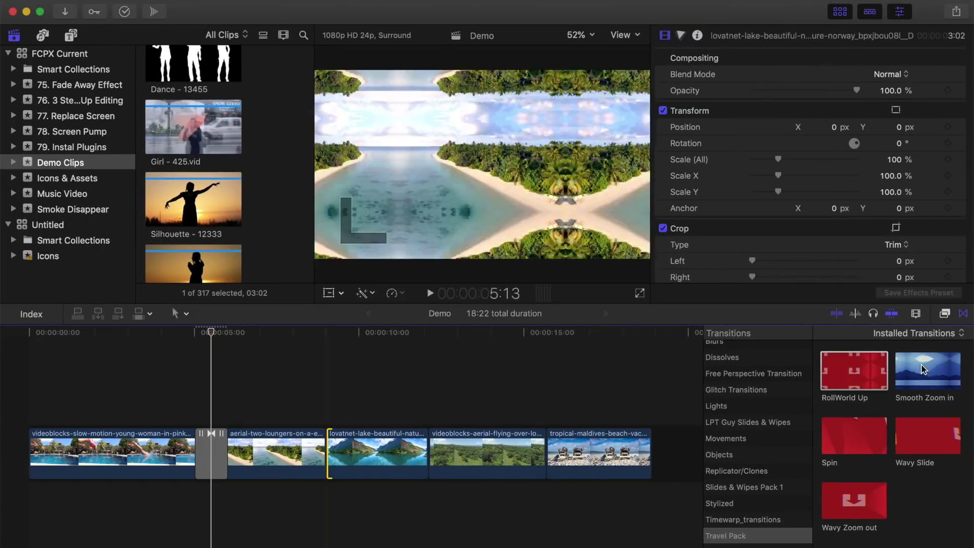
pyautogui.click(844, 440)
pyautogui.doubleClick(928, 435)
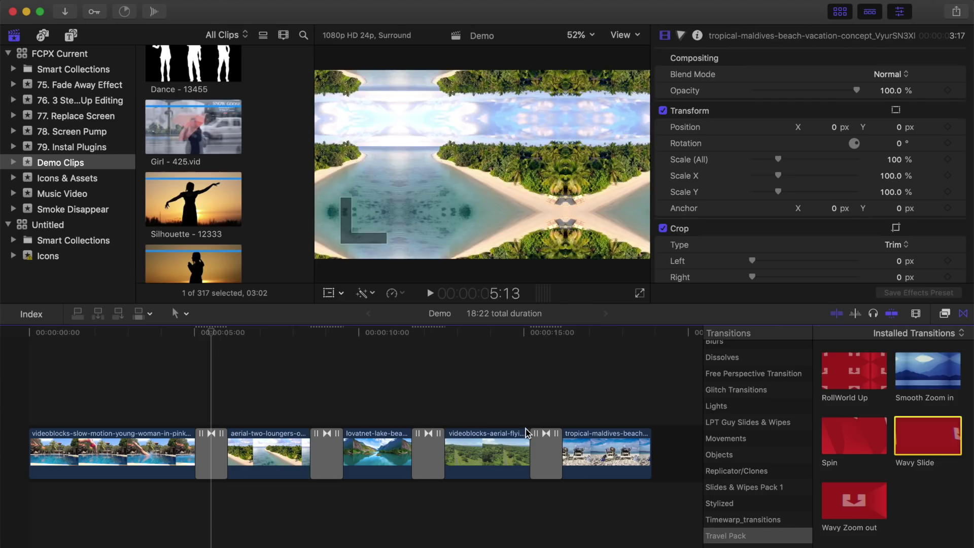